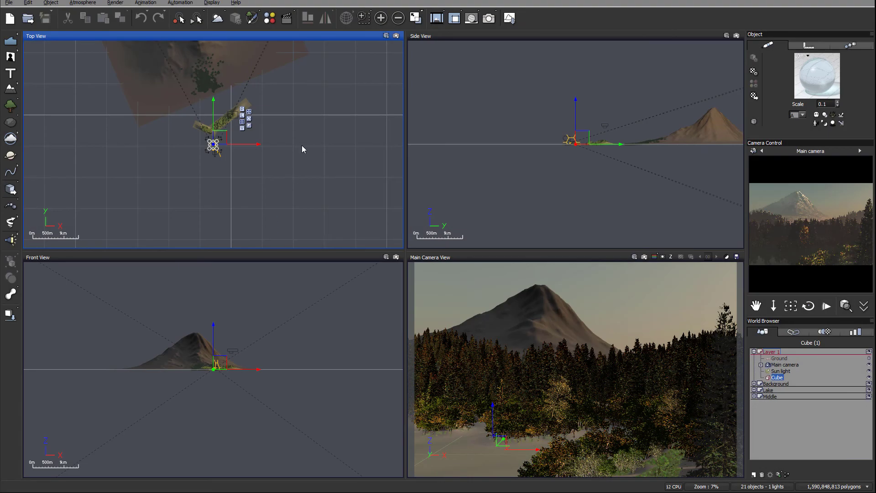
# Pan the Top View across the landscape scene.
pyautogui.moveTo(289, 106); pyautogui.dragTo(305, 143, button='right')
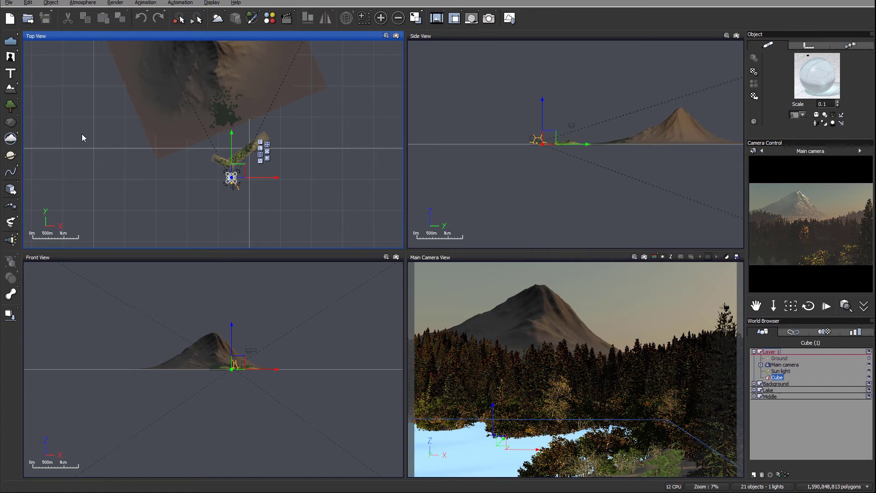
# Add a Simple Diffuse MetaCloud, replacing a misplaced first attempt, and drag it toward the mountain in Top View.
pyautogui.click(16, 135)
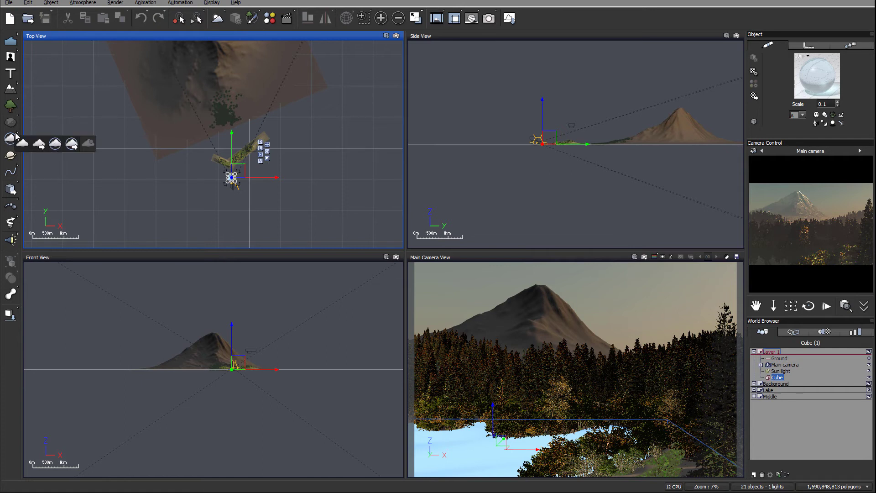
pyautogui.click(55, 144)
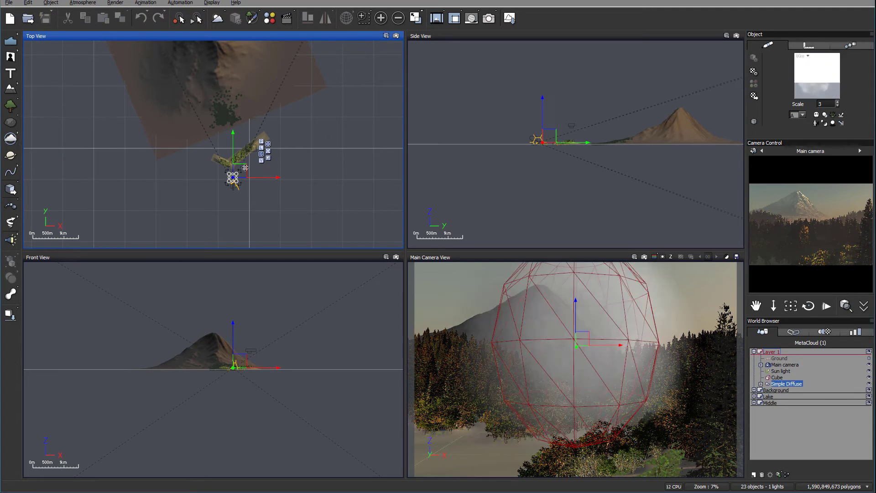
pyautogui.moveTo(245, 167); pyautogui.dragTo(245, 123)
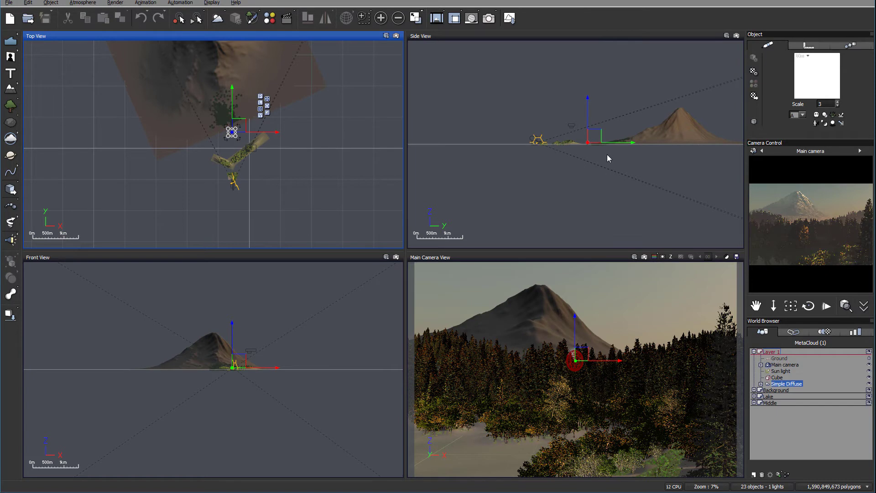
pyautogui.press('Delete')
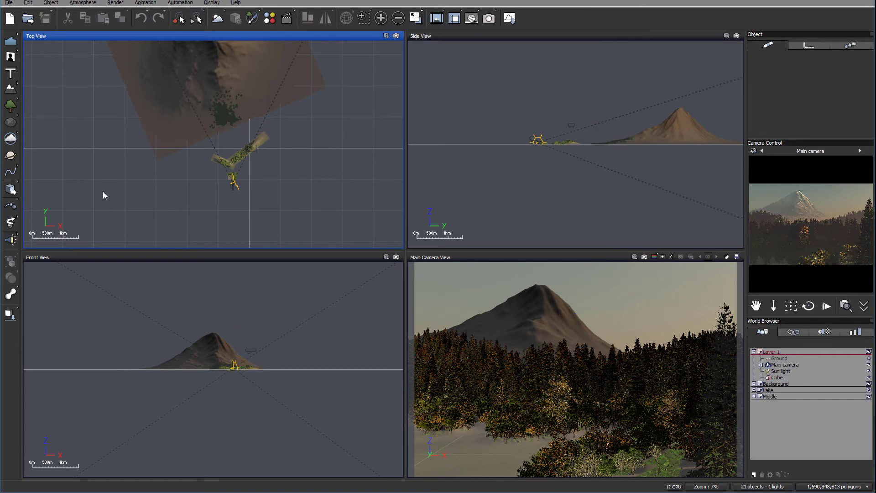
pyautogui.click(14, 140)
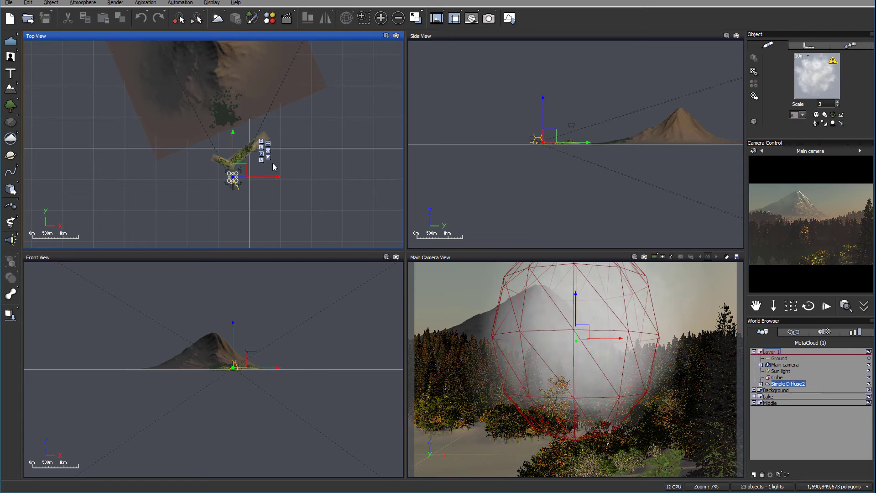
pyautogui.moveTo(242, 133)
pyautogui.mouseDown()
pyautogui.moveTo(236, 112)
pyautogui.moveTo(241, 120)
pyautogui.mouseUp()
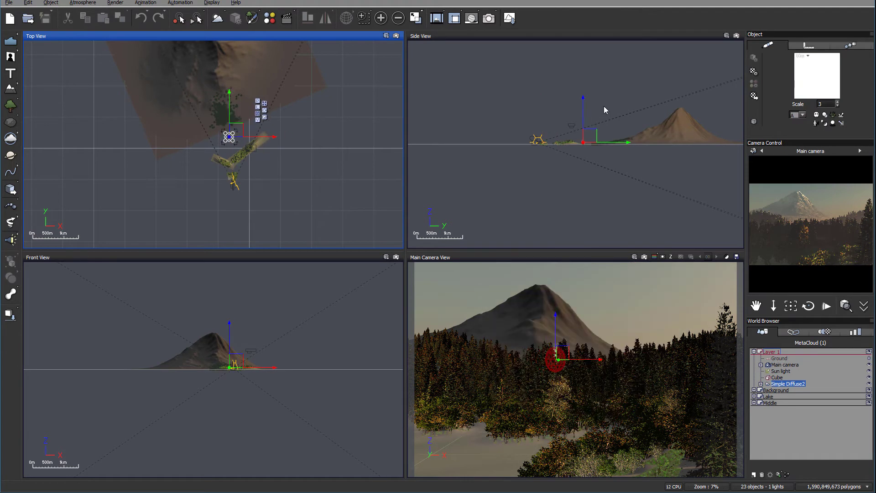
# Enlarge and flatten the MetaCloud in Side View, then stretch it wider and left in Top View.
pyautogui.scroll(5, 593, 135)
pyautogui.click(559, 159)
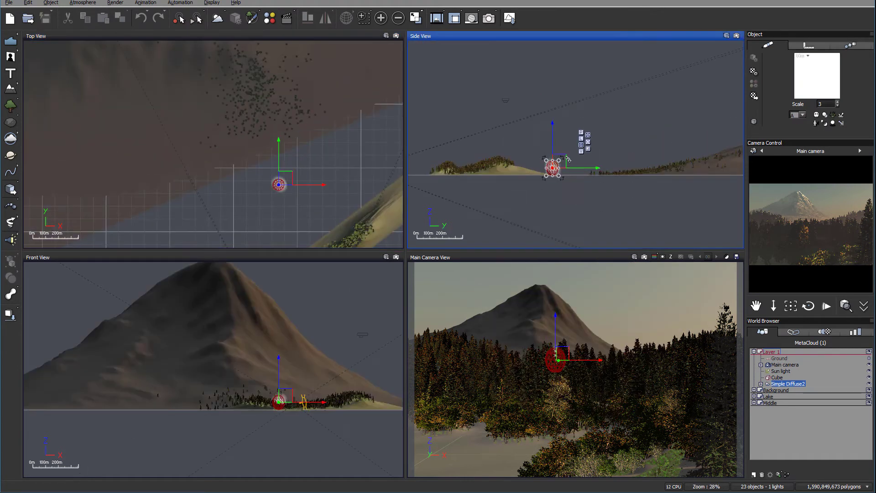
pyautogui.moveTo(560, 158); pyautogui.dragTo(629, 148)
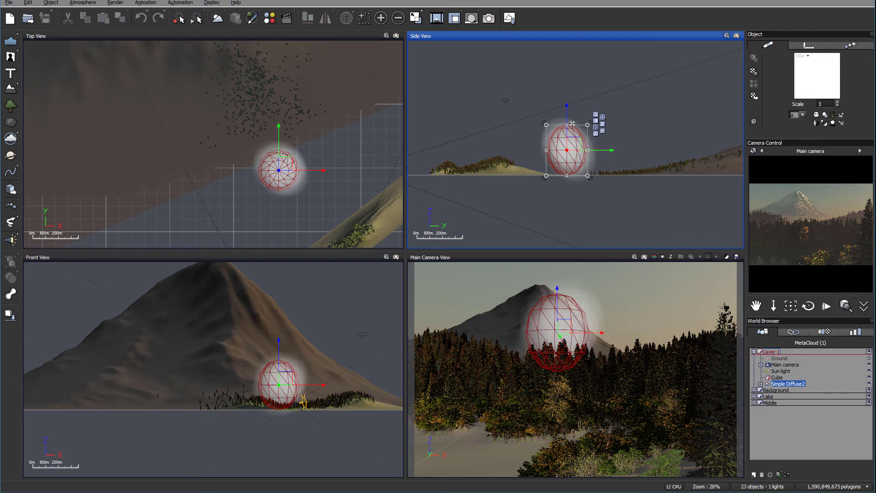
pyautogui.moveTo(568, 125); pyautogui.dragTo(568, 148)
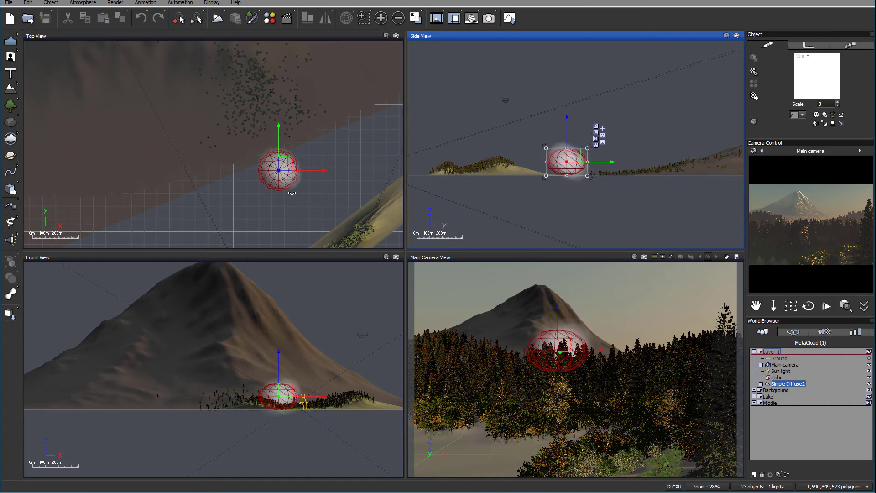
pyautogui.click(282, 169)
pyautogui.moveTo(258, 171)
pyautogui.mouseDown()
pyautogui.moveTo(226, 163)
pyautogui.moveTo(245, 161)
pyautogui.mouseUp()
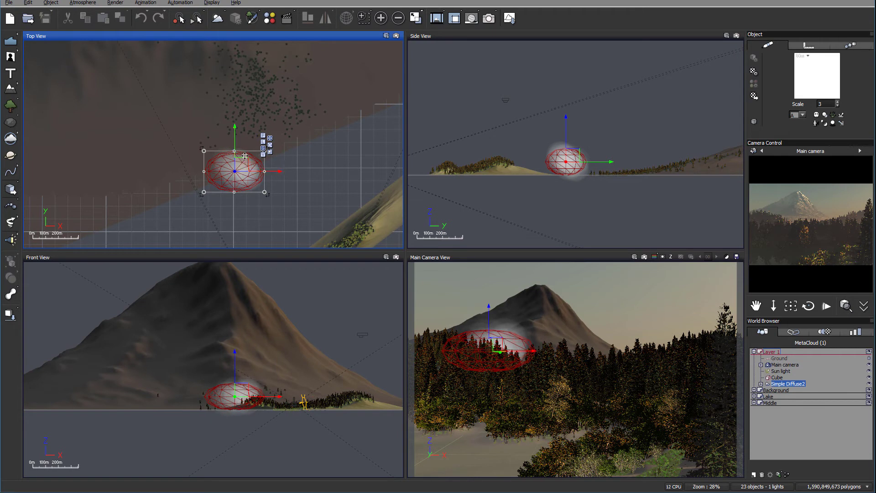
# Duplicate the flattened cloud twice, placing the first copy up and to the right.
pyautogui.hotkey('ctrl', 'd')
pyautogui.moveTo(244, 164); pyautogui.dragTo(306, 139)
pyautogui.hotkey('ctrl', 'd')
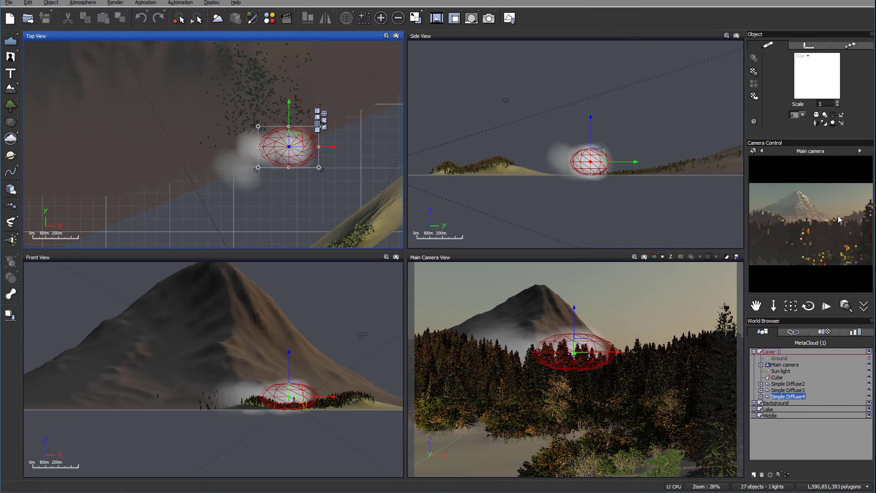
# Scale up the newest cloud in Side View and move it right and lower.
pyautogui.click(597, 157)
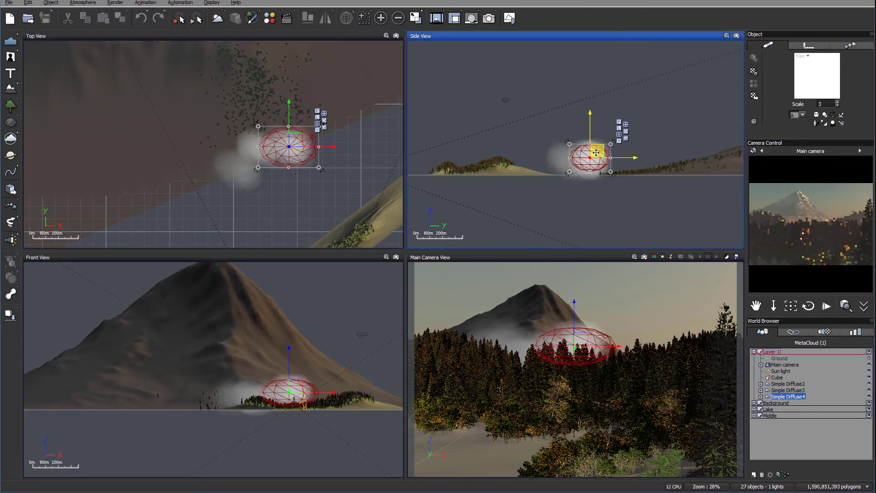
pyautogui.moveTo(609, 149); pyautogui.dragTo(728, 127)
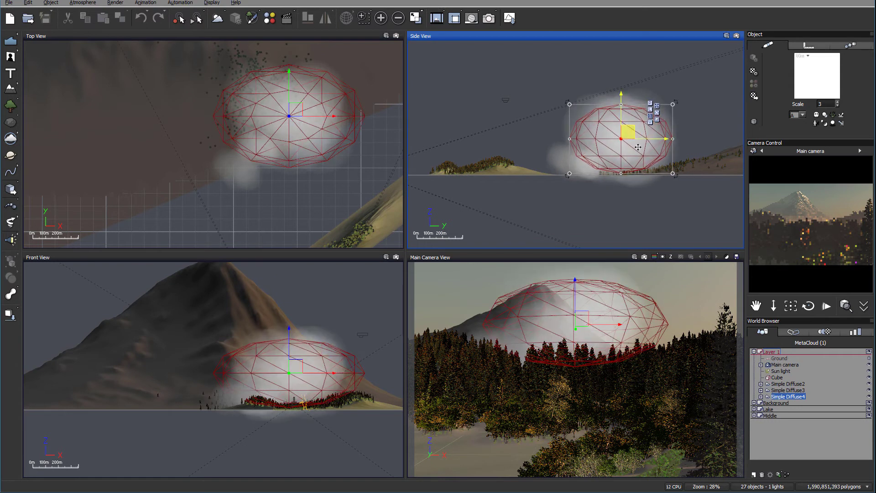
pyautogui.moveTo(635, 138); pyautogui.dragTo(645, 172)
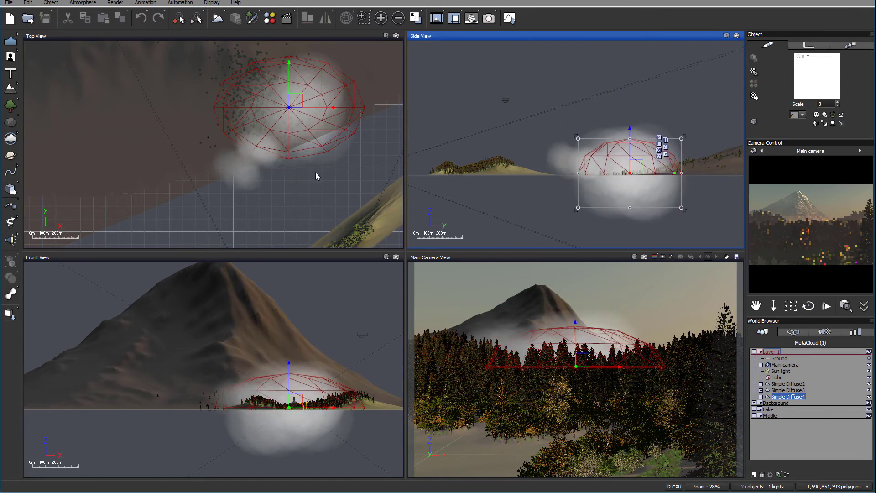
# Enlarge Simple Diffuse3 in Top View and shift it down and to the left.
pyautogui.click(789, 391)
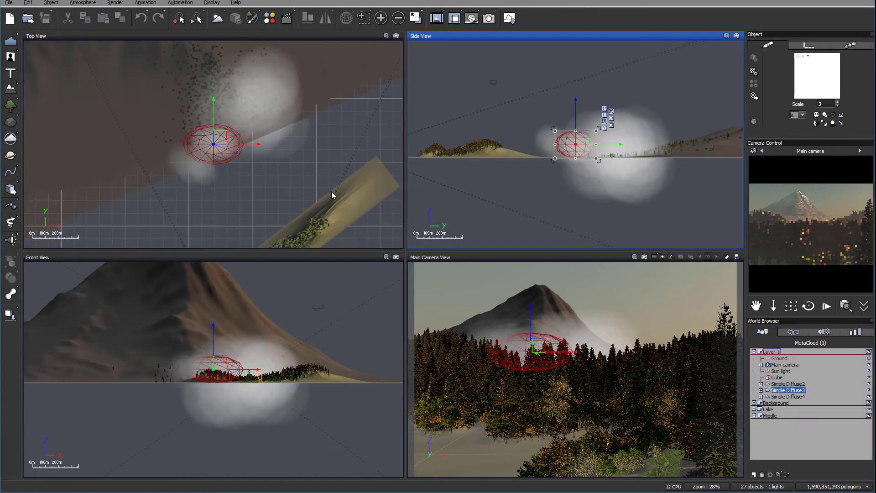
pyautogui.click(219, 139)
pyautogui.moveTo(245, 168); pyautogui.dragTo(284, 193)
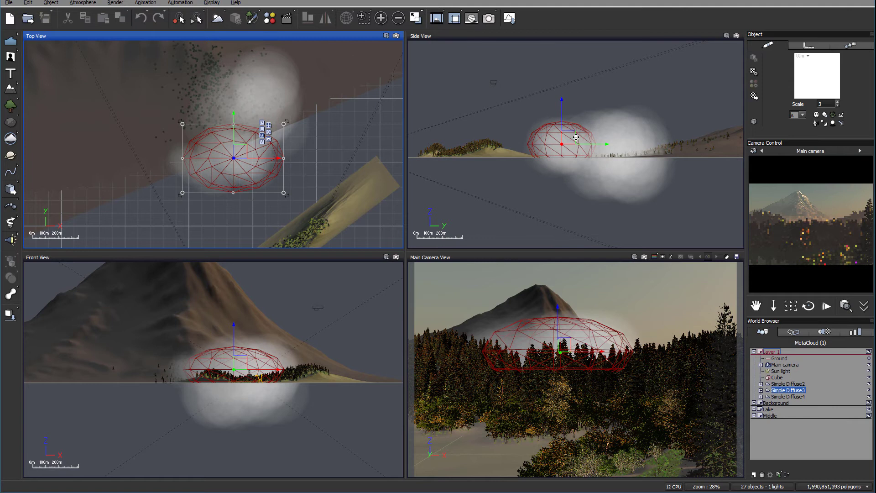
pyautogui.moveTo(570, 137); pyautogui.dragTo(562, 145)
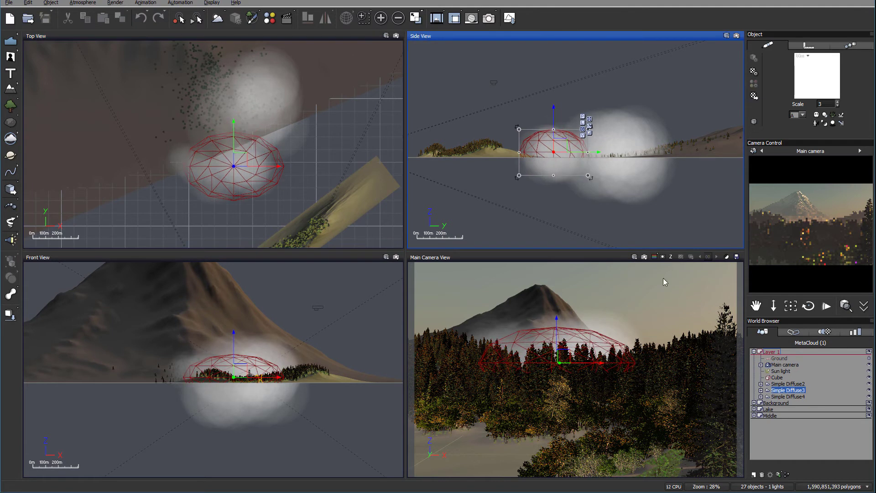
# Move Simple Diffuse2 up and left and raise it above the treeline.
pyautogui.click(790, 397)
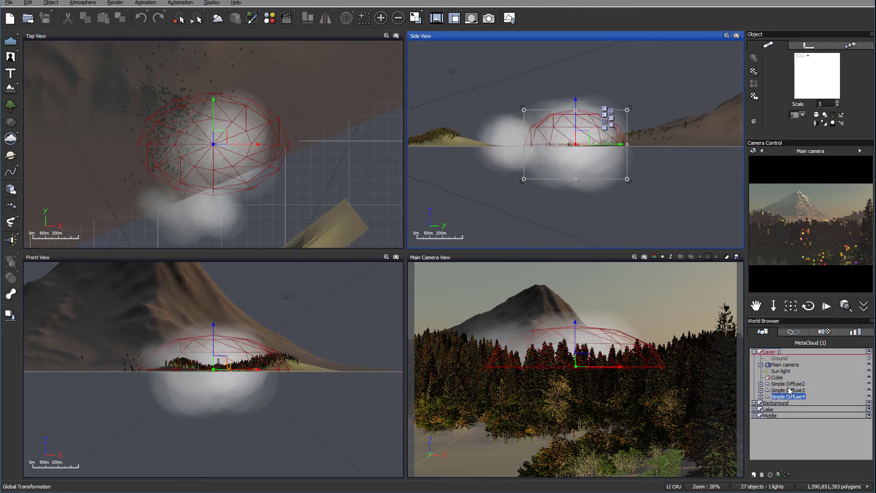
pyautogui.click(788, 385)
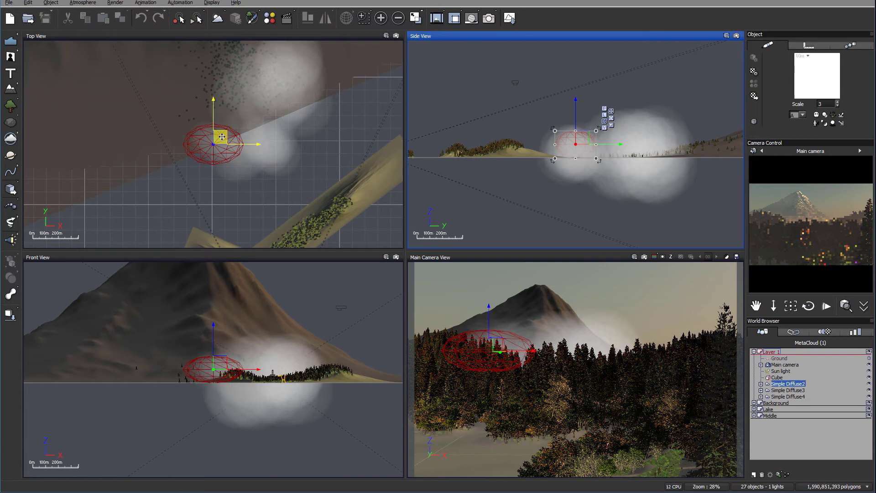
pyautogui.moveTo(222, 138); pyautogui.dragTo(214, 127)
pyautogui.moveTo(592, 133)
pyautogui.mouseDown()
pyautogui.moveTo(611, 115)
pyautogui.moveTo(608, 130)
pyautogui.mouseUp()
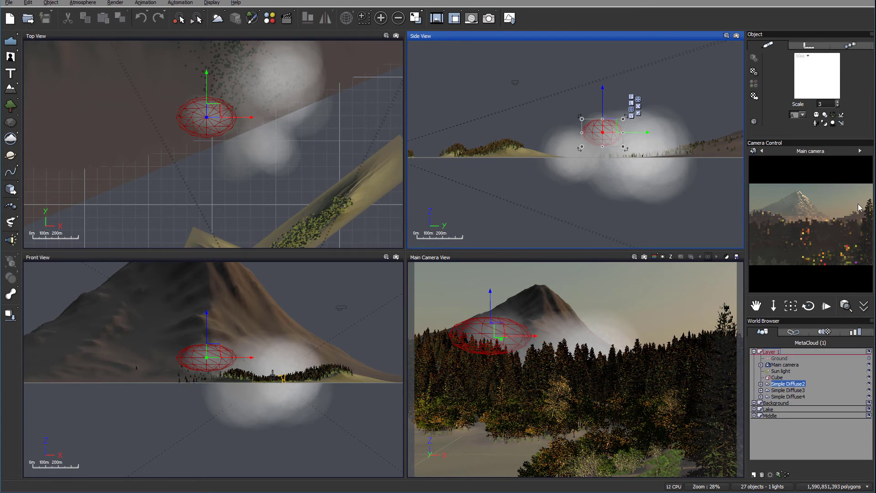
# Bring up the cloud settings of the Atmosphere Editor.
pyautogui.click(82, 3)
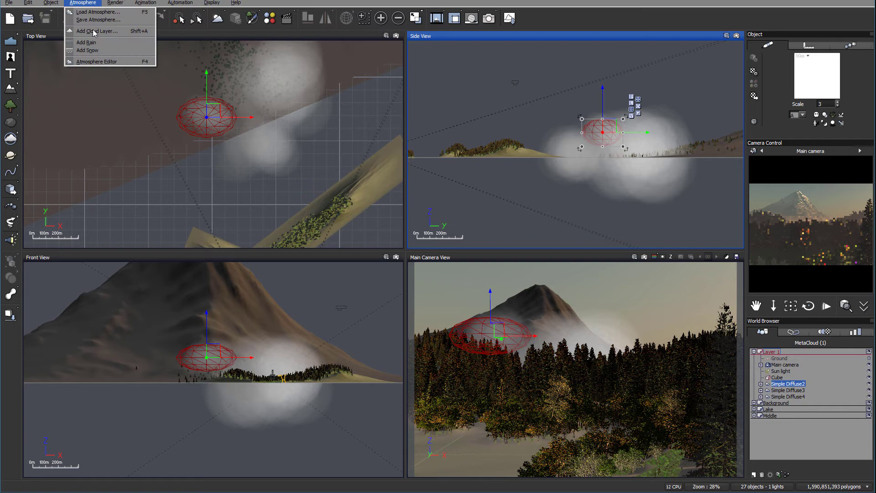
pyautogui.click(96, 61)
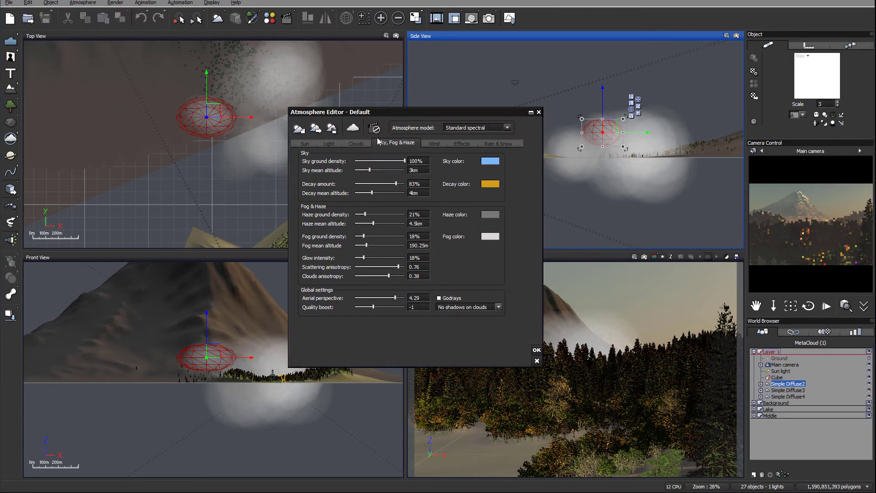
pyautogui.click(354, 143)
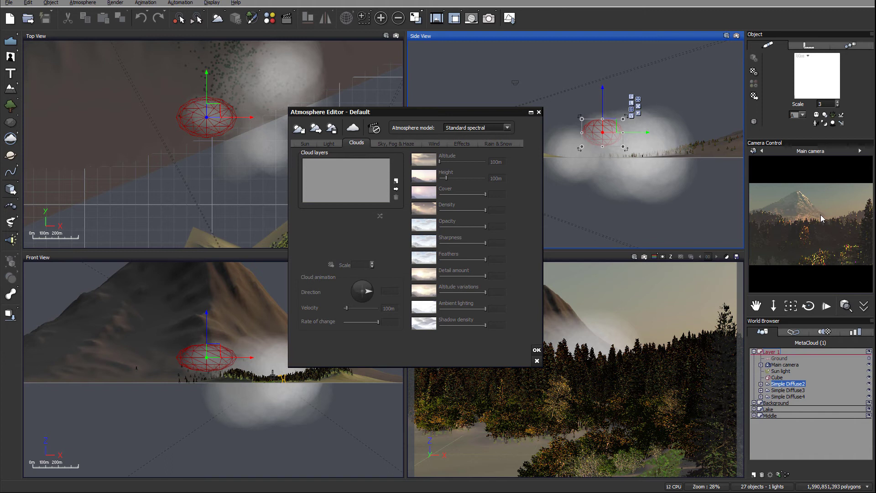
# Delete the Threatening Cloud Front layer and add Big Cumulus from Cloud Materials.
pyautogui.click(396, 182)
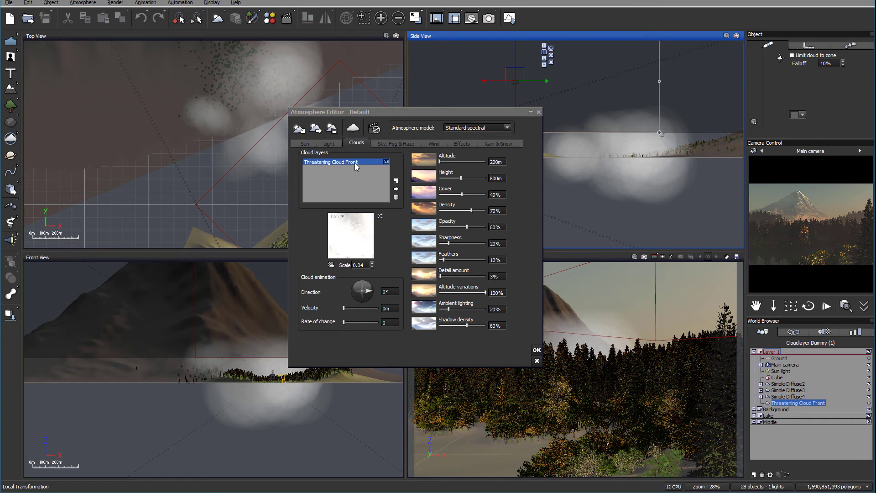
pyautogui.click(396, 193)
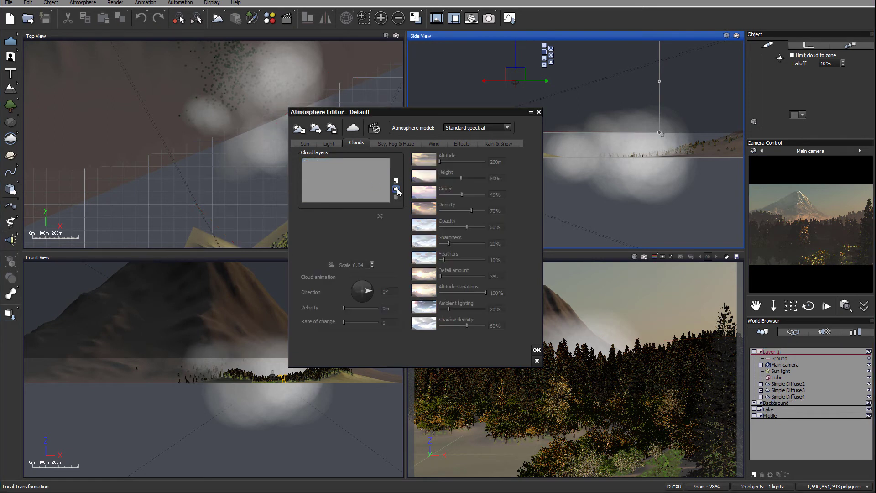
pyautogui.click(397, 188)
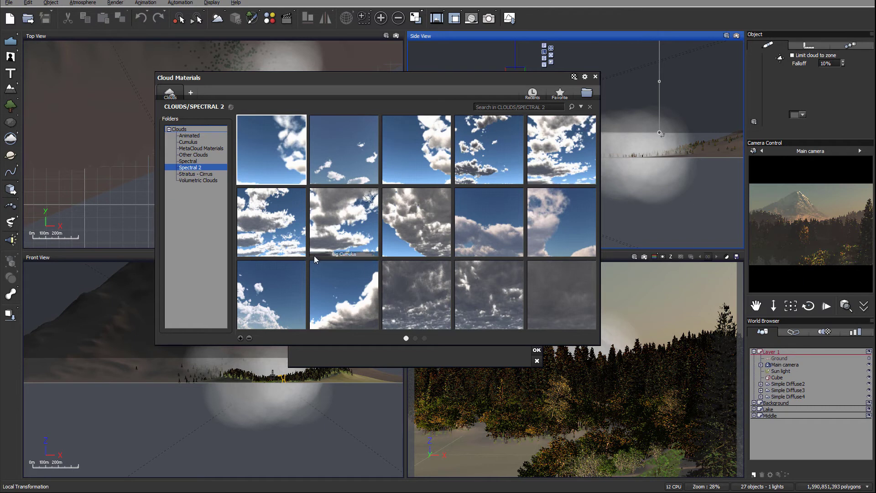
pyautogui.doubleClick(344, 222)
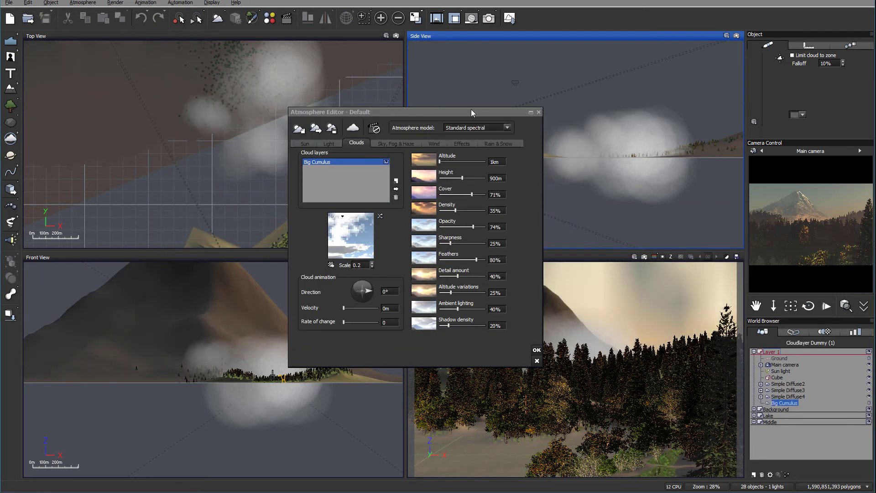
# Set Big Cumulus density to 1%, detail amount 63%, altitude variations 100%, and refresh the preview.
pyautogui.moveTo(472, 109); pyautogui.dragTo(293, 124)
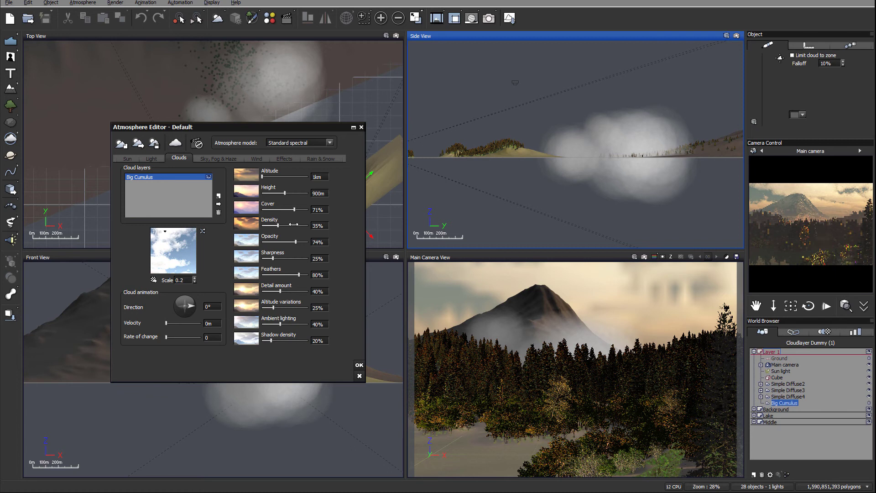
pyautogui.moveTo(290, 225); pyautogui.dragTo(276, 227)
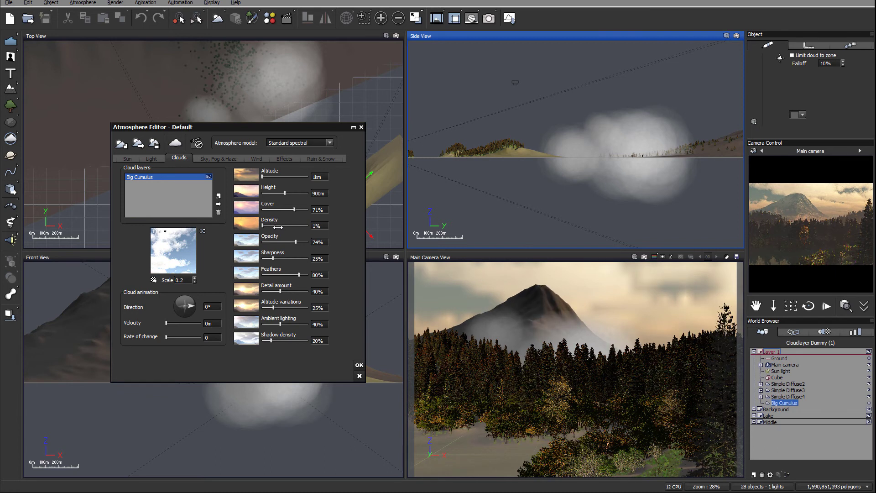
pyautogui.moveTo(280, 292); pyautogui.dragTo(293, 291)
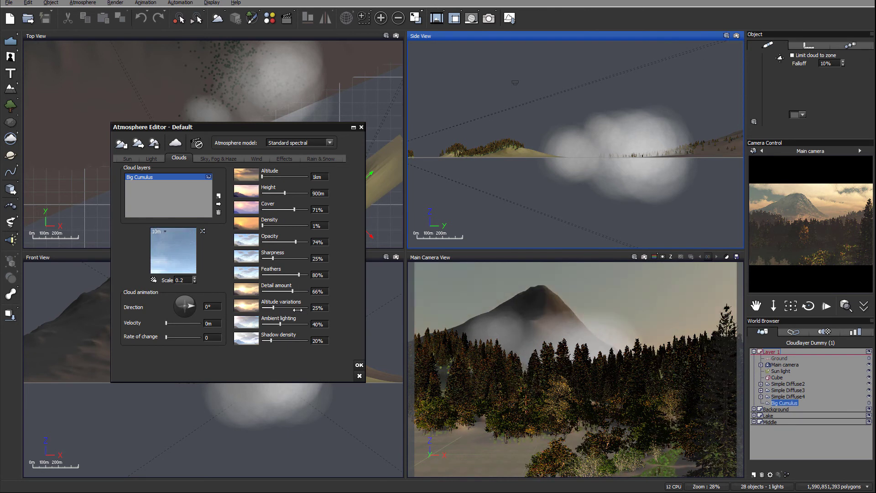
pyautogui.moveTo(274, 309); pyautogui.dragTo(308, 308)
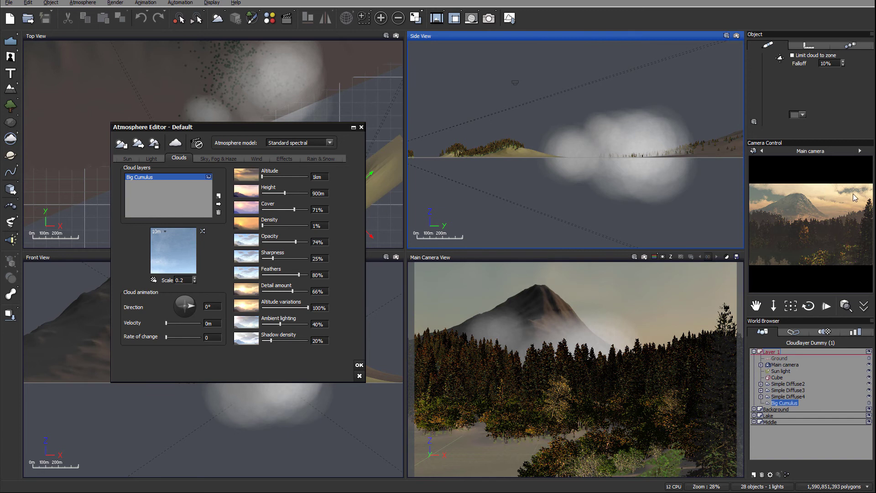
pyautogui.click(741, 215)
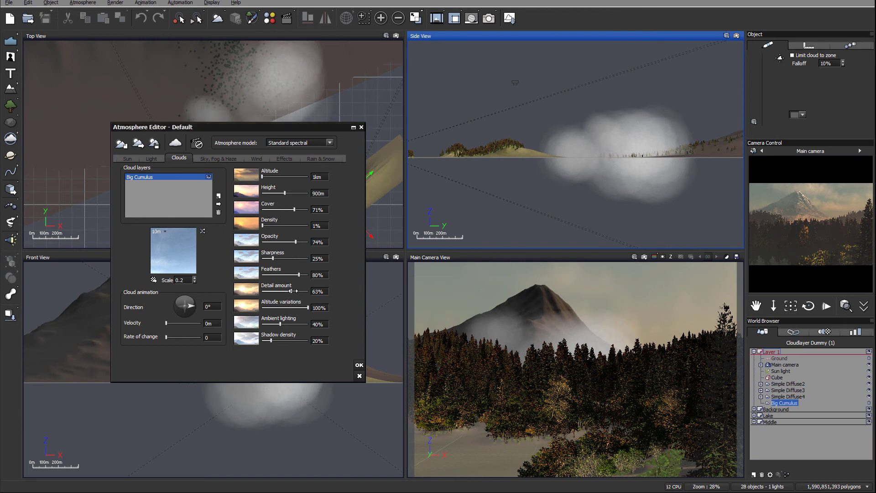
# Change Big Cumulus to detail 44%, cover 66%, opacity 100% and shadow density 50%.
pyautogui.moveTo(291, 291); pyautogui.dragTo(282, 291)
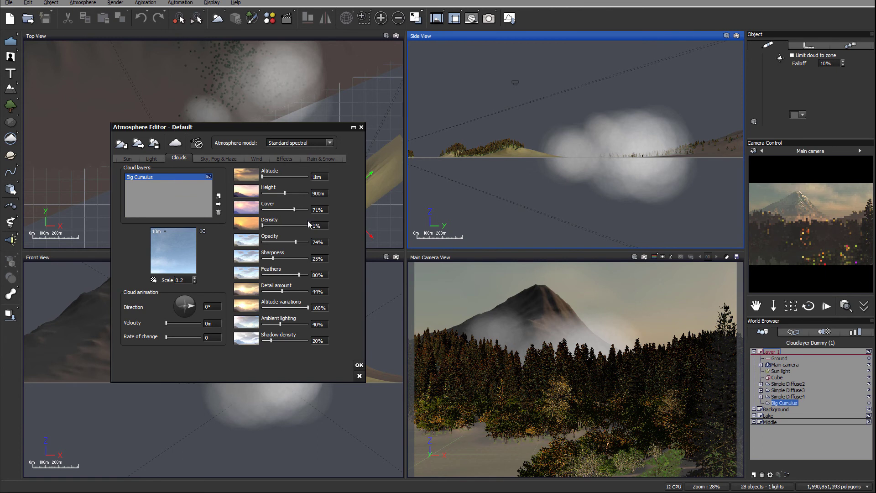
pyautogui.moveTo(299, 210); pyautogui.dragTo(296, 210)
pyautogui.moveTo(298, 242); pyautogui.dragTo(309, 242)
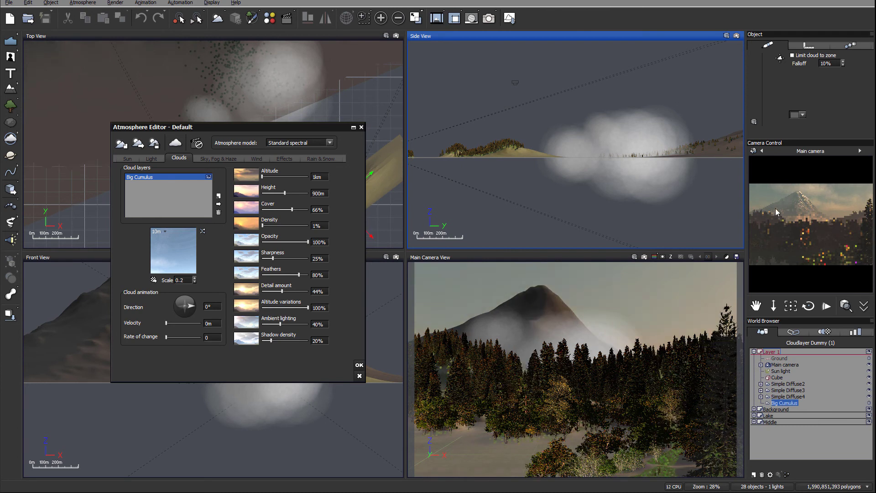
pyautogui.click(848, 204)
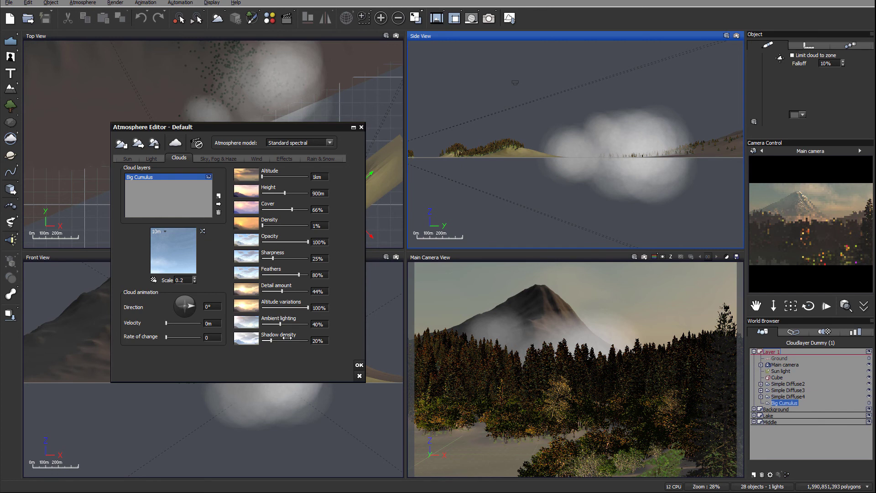
pyautogui.moveTo(272, 340); pyautogui.dragTo(285, 340)
# Apply the atmosphere changes and select Simple Diffuse2 through Simple Diffuse4 in the World Browser.
pyautogui.click(359, 365)
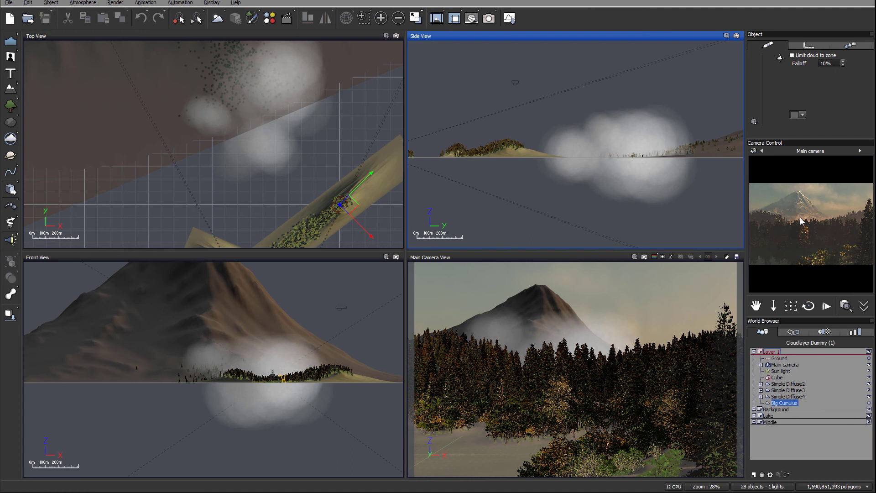
pyautogui.click(788, 383)
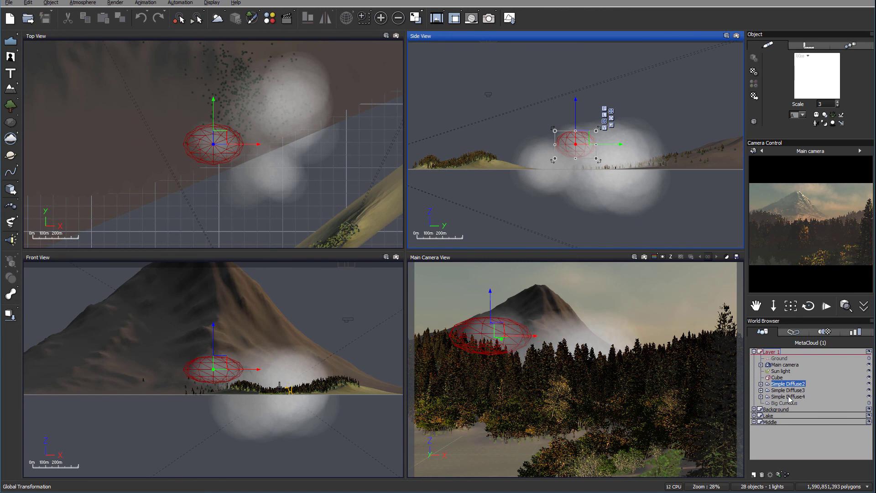
pyautogui.keyDown('shift'); pyautogui.click(789, 396); pyautogui.keyUp('shift')
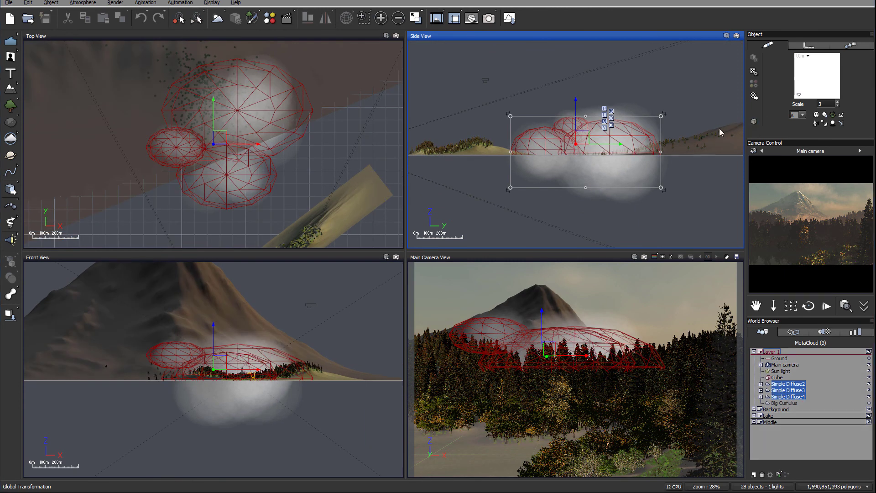
# Give the metaclouds' Mata Cloud 12 material 7% density and 21% ambient lighting.
pyautogui.doubleClick(820, 71)
pyautogui.moveTo(277, 175); pyautogui.dragTo(386, 108)
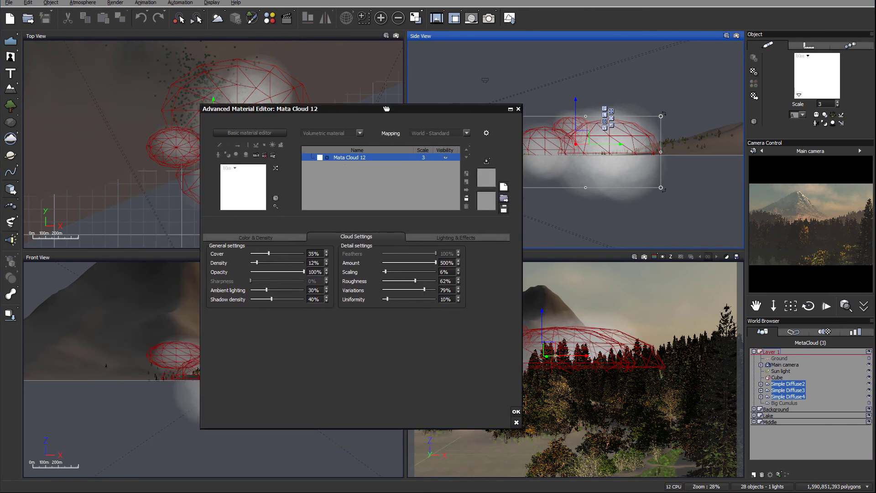
pyautogui.click(263, 238)
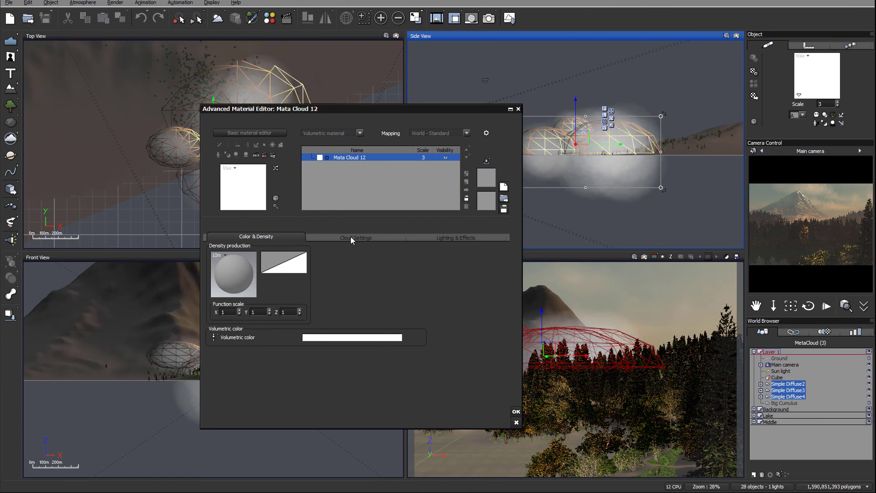
pyautogui.click(351, 237)
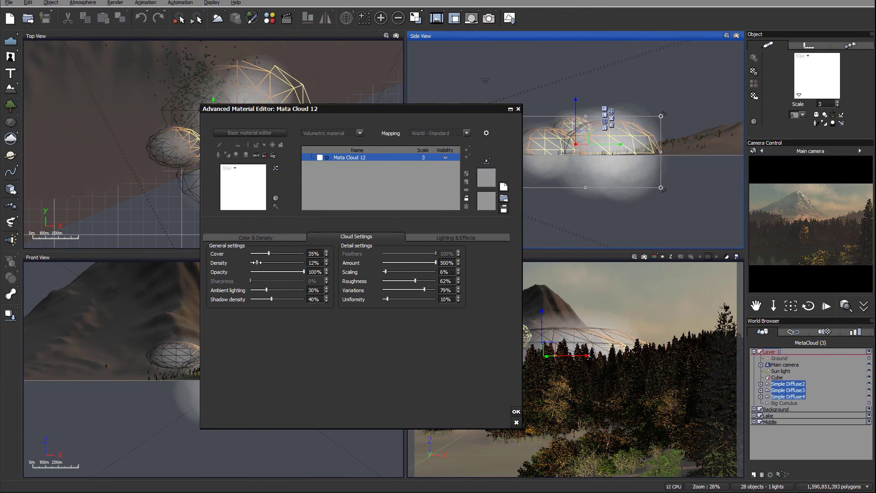
pyautogui.moveTo(256, 263); pyautogui.dragTo(255, 262)
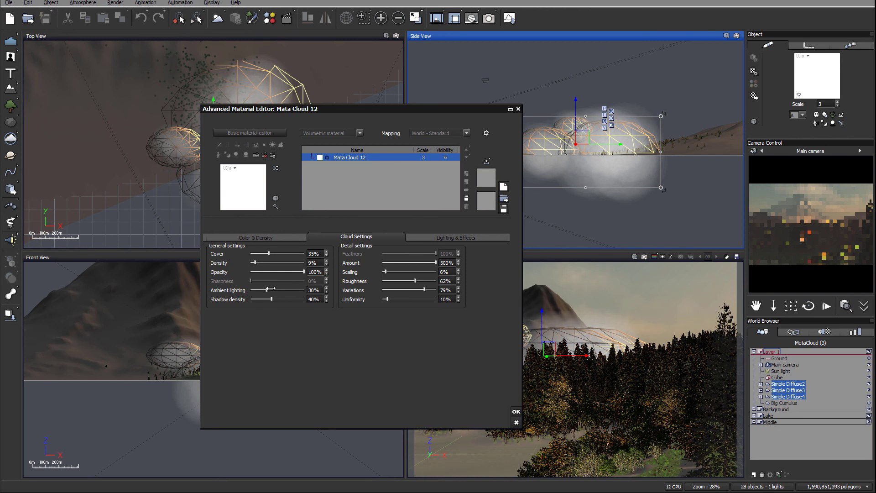
pyautogui.moveTo(270, 289); pyautogui.dragTo(262, 290)
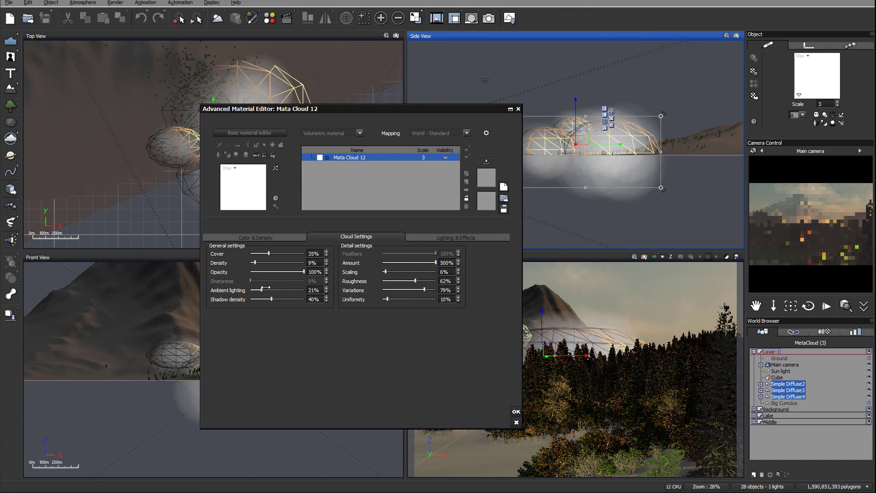
pyautogui.click(516, 411)
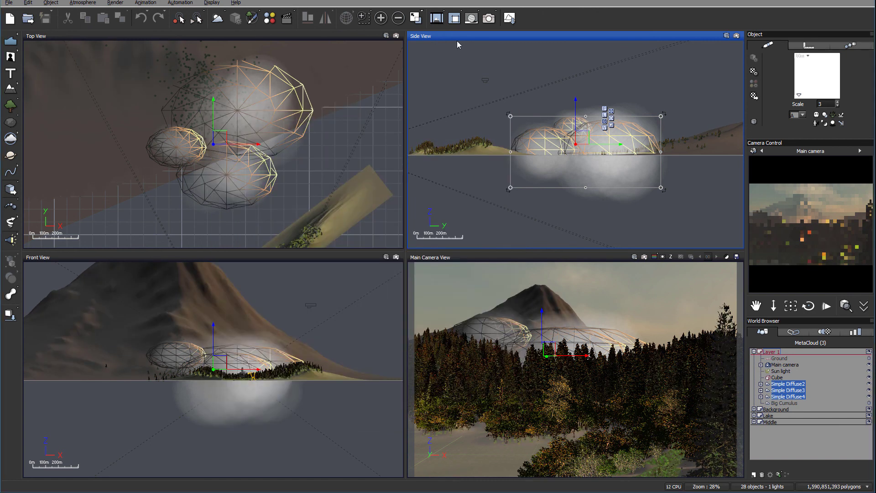
# Start the final render from the Render Options dialog.
pyautogui.click(489, 18)
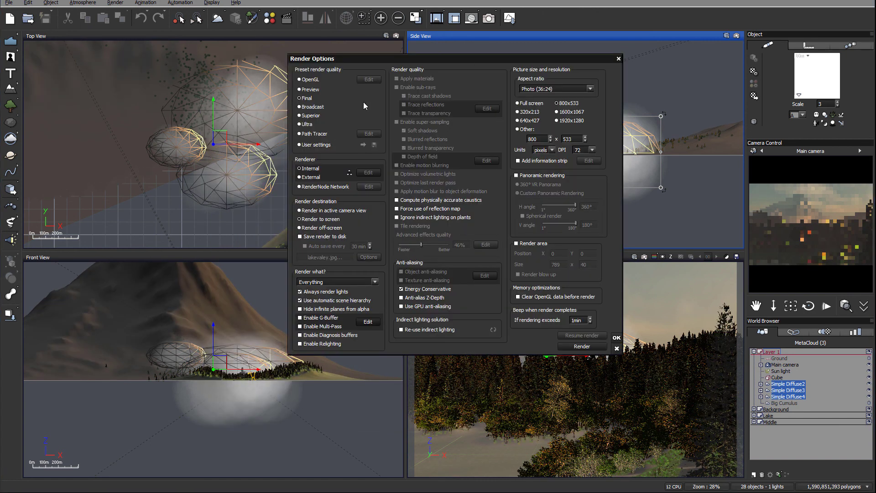
pyautogui.click(584, 347)
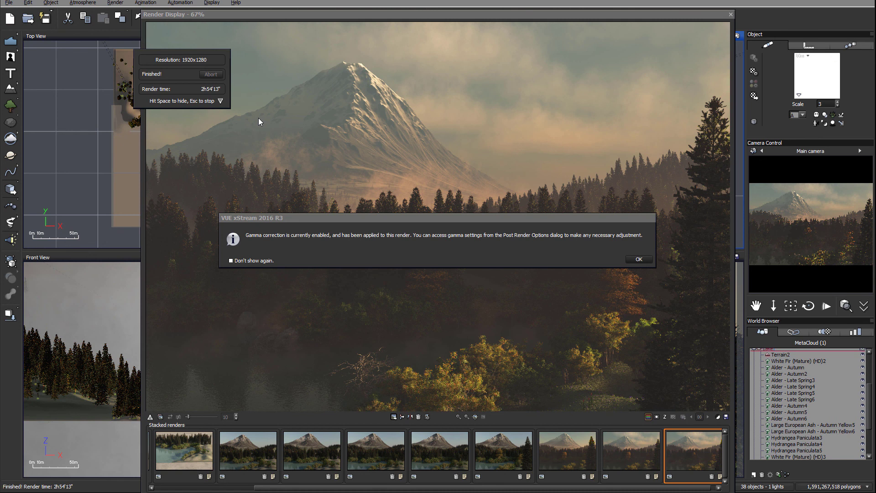
# Accept the gamma correction notice and close Post Render Options without changes, revealing the finished misty mountain render.
pyautogui.moveTo(429, 216); pyautogui.dragTo(452, 230)
pyautogui.click(660, 276)
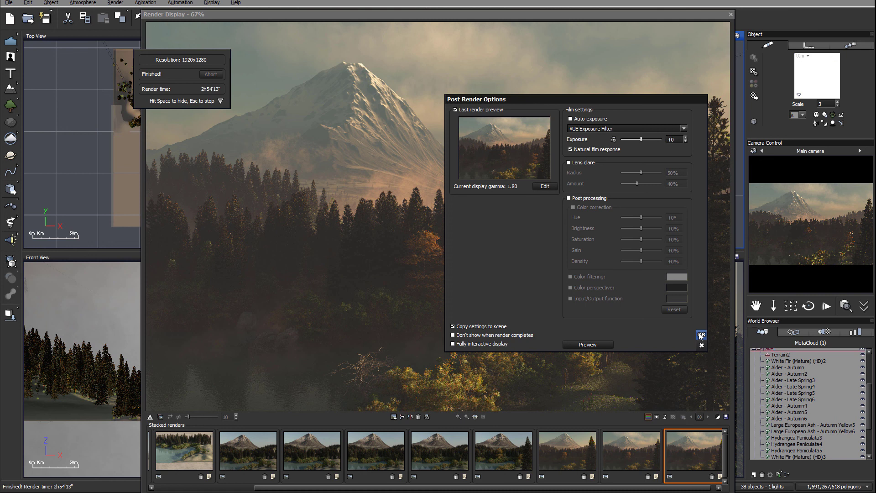
pyautogui.click(414, 90)
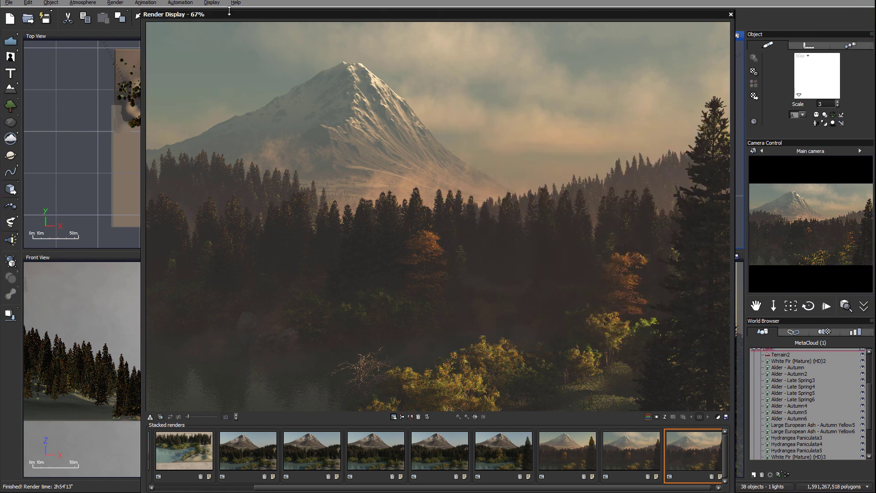